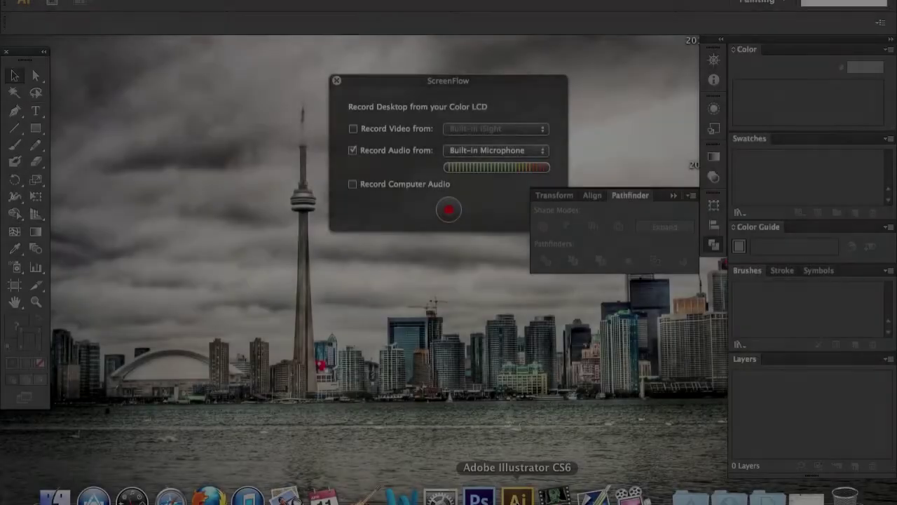
# Step: Create a new Untitled-1 document with a blank white artboard
pyautogui.click(116, 2)
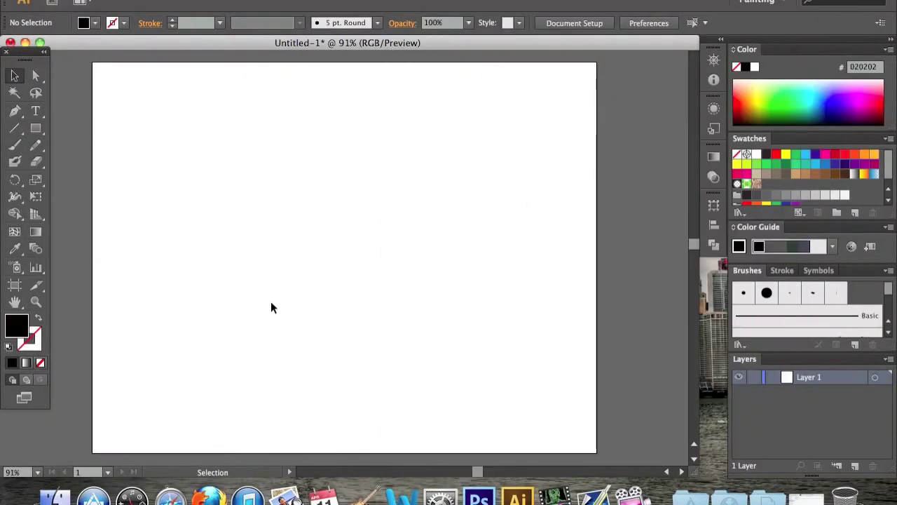
# Step: Draw a tall black rectangle and angle bars off its top and bottom
pyautogui.moveTo(182, 321); pyautogui.dragTo(211, 258)
pyautogui.click(15, 76)
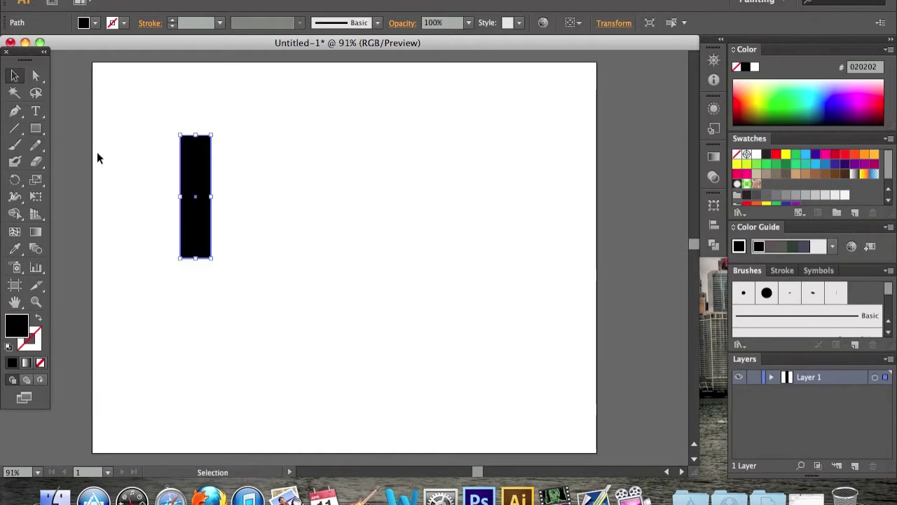
pyautogui.moveTo(274, 336); pyautogui.dragTo(270, 302)
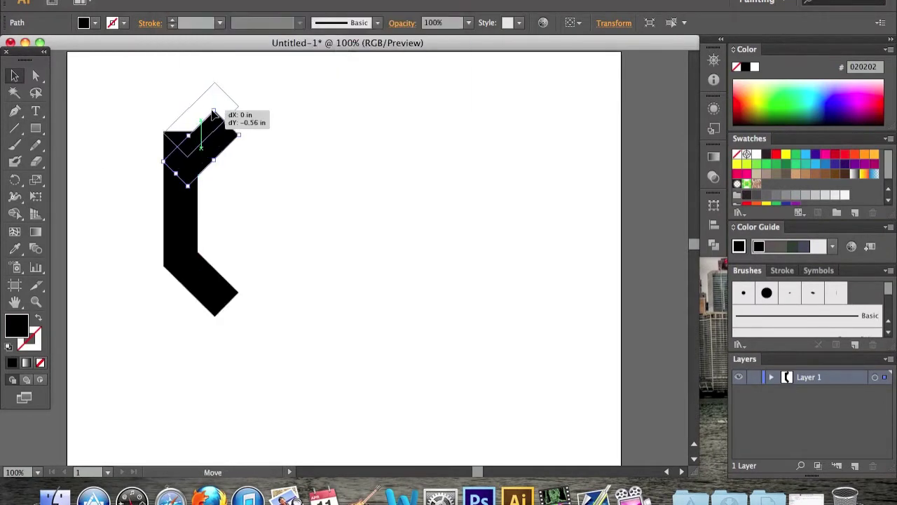
pyautogui.moveTo(263, 75); pyautogui.dragTo(326, 180)
pyautogui.press('super+plus')
pyautogui.press('super+minus')
pyautogui.click(306, 218)
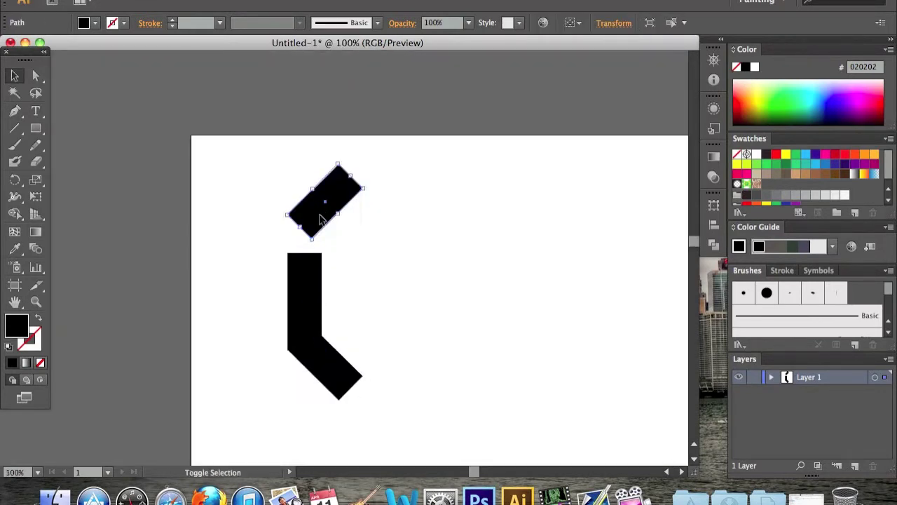
pyautogui.scroll(3, 337, 238)
pyautogui.scroll(-4, 375, 275)
# Step: Copy the top angled bar to form the middle arm of an F shape
pyautogui.click(375, 274)
pyautogui.scroll(2, 246, 225)
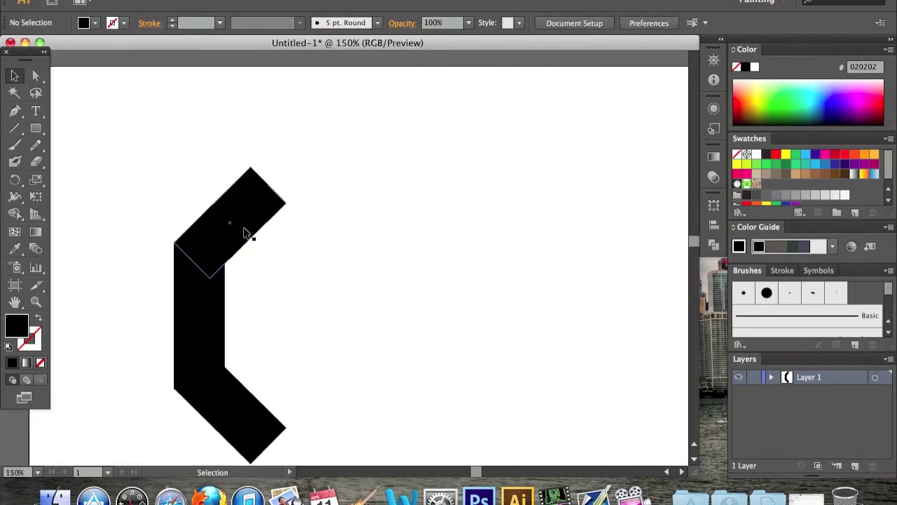
pyautogui.moveTo(242, 246); pyautogui.dragTo(254, 260)
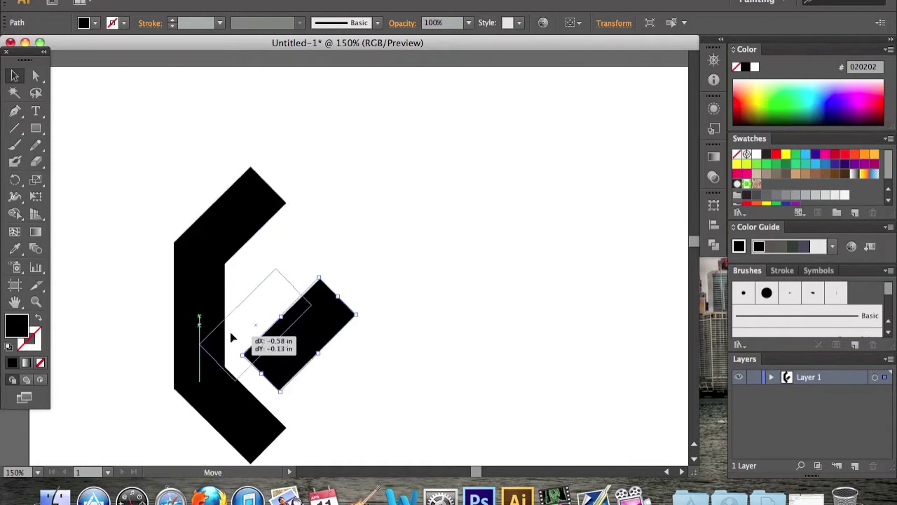
pyautogui.moveTo(241, 342); pyautogui.dragTo(241, 342)
pyautogui.click(320, 382)
pyautogui.scroll(-2, 321, 381)
pyautogui.scroll(3, 321, 380)
pyautogui.scroll(-3, 352, 342)
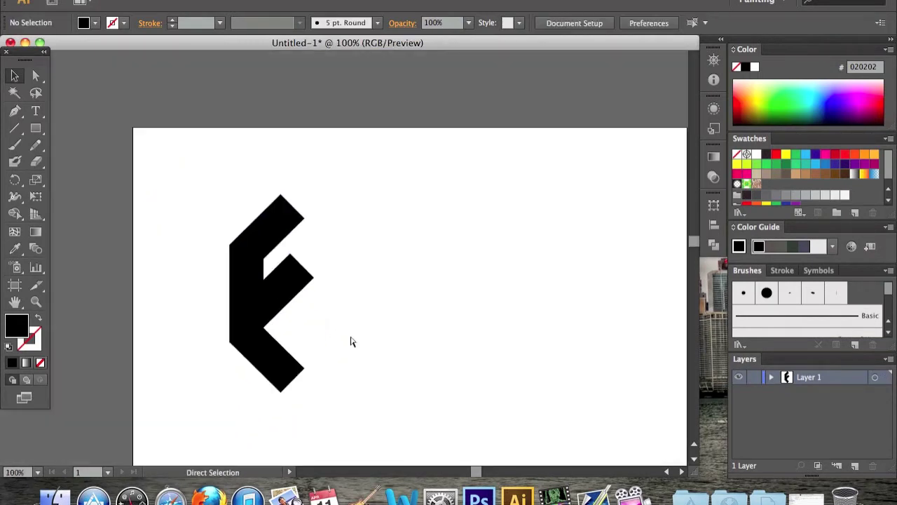
pyautogui.press('super+plus')
pyautogui.press('super+z')
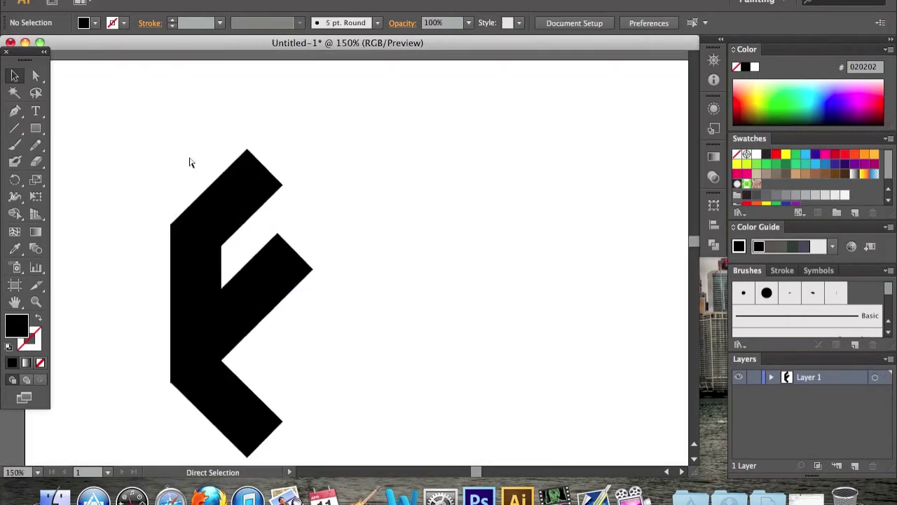
pyautogui.click(346, 189)
pyautogui.press('super+minus')
pyautogui.press('super+minus')
pyautogui.press('super+plus')
pyautogui.press('super+plus')
pyautogui.press('super+plus')
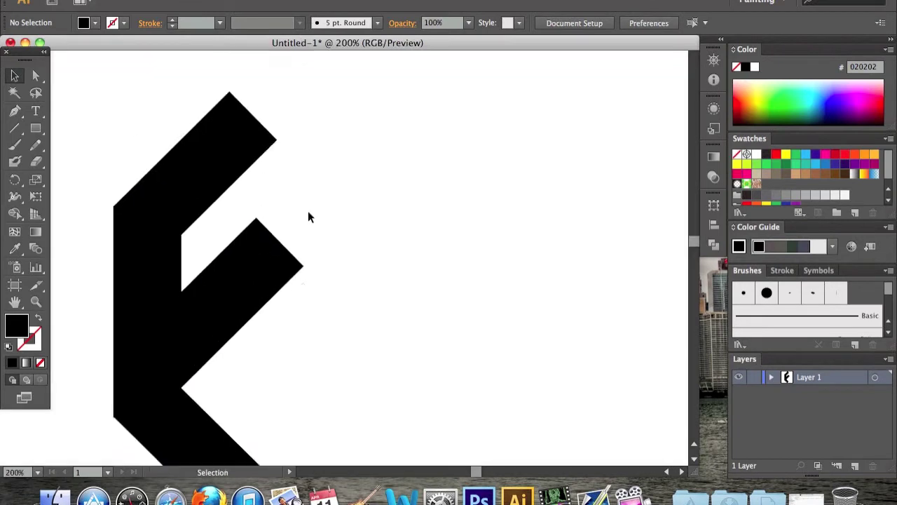
# Step: Copy the bottom arm to the top of the F, then reposition and scale it
pyautogui.moveTo(210, 400); pyautogui.dragTo(295, 144)
pyautogui.press('super+minus')
pyautogui.press('super+minus')
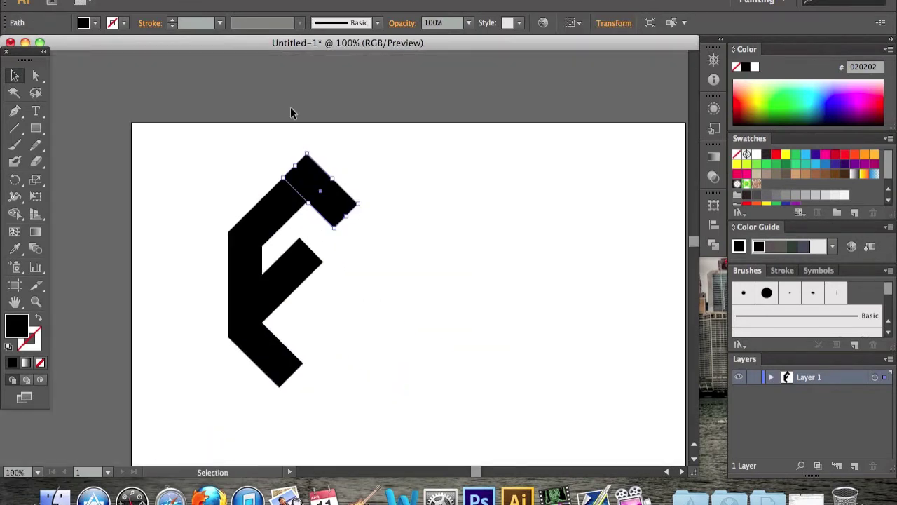
pyautogui.moveTo(322, 176); pyautogui.dragTo(342, 209)
pyautogui.press('super+plus')
pyautogui.press('super+plus')
pyautogui.moveTo(279, 110); pyautogui.dragTo(346, 224)
pyautogui.press('super+minus')
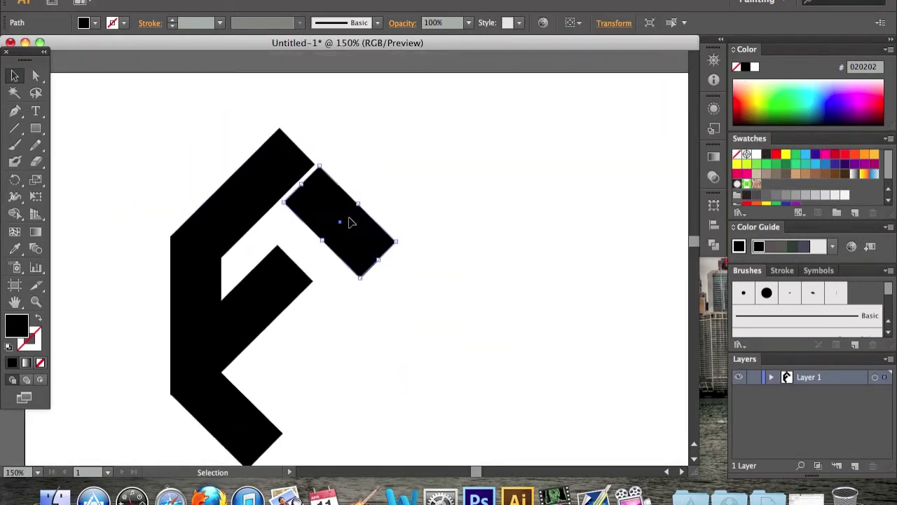
# Step: Copy an arm onto the hexagon's right side to close the 'e' letterform
pyautogui.click(367, 265)
pyautogui.press('super+minus')
pyautogui.press('super+minus')
pyautogui.press('super+plus')
pyautogui.press('super+plus')
pyautogui.moveTo(270, 216); pyautogui.dragTo(337, 358)
pyautogui.press('super+minus')
pyautogui.press('super+minus')
pyautogui.press('super+plus')
pyautogui.press('super+plus')
pyautogui.press('super+minus')
pyautogui.press('super+minus')
pyautogui.press('super+a')
pyautogui.click(387, 398)
pyautogui.press('super+plus')
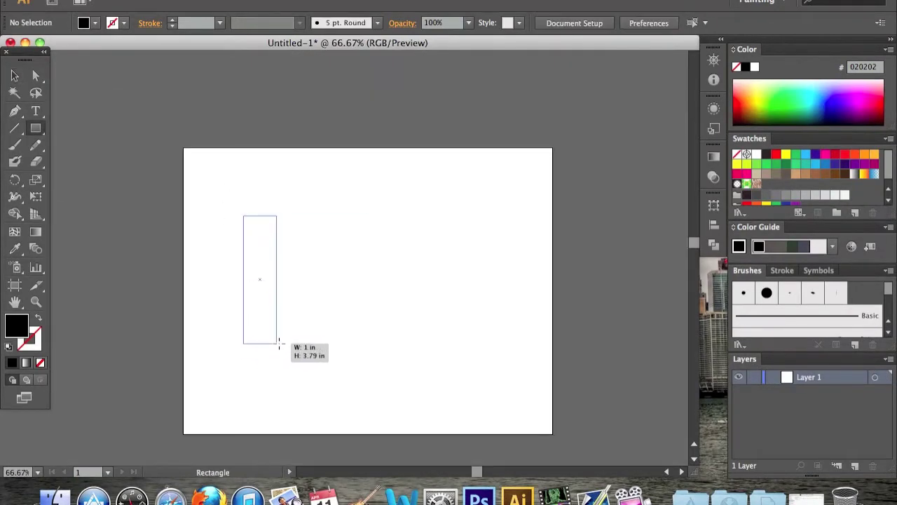
# Step: Tilt the upper bar about 45° into a slant and pull its top corner to reshape it
pyautogui.moveTo(257, 133); pyautogui.dragTo(369, 207)
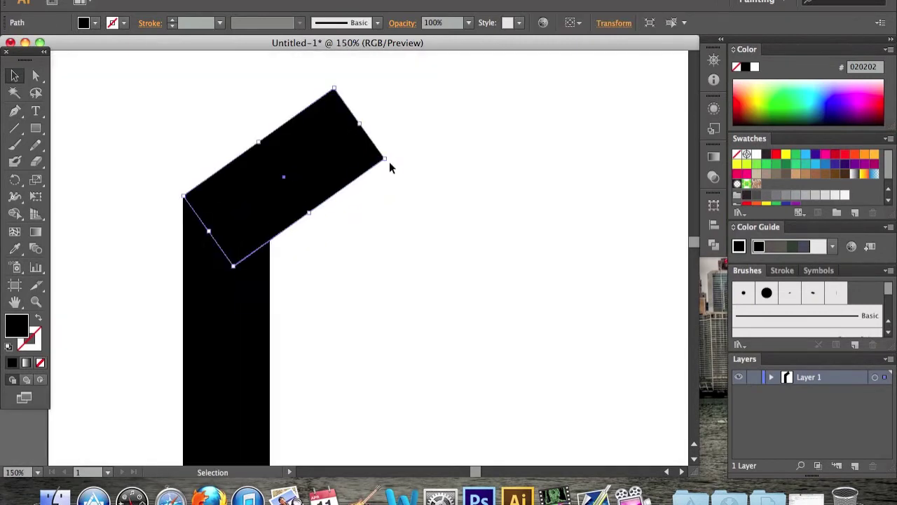
pyautogui.moveTo(390, 166); pyautogui.dragTo(389, 146)
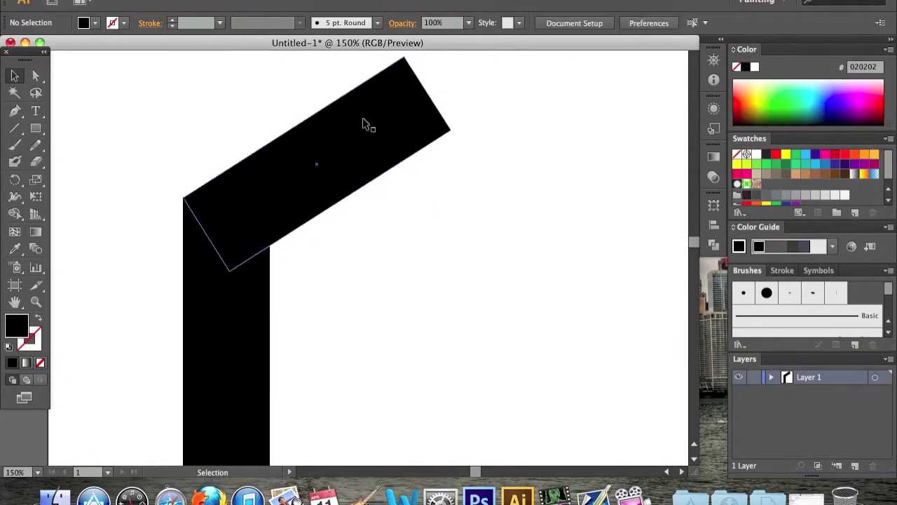
pyautogui.moveTo(404, 99); pyautogui.dragTo(364, 125)
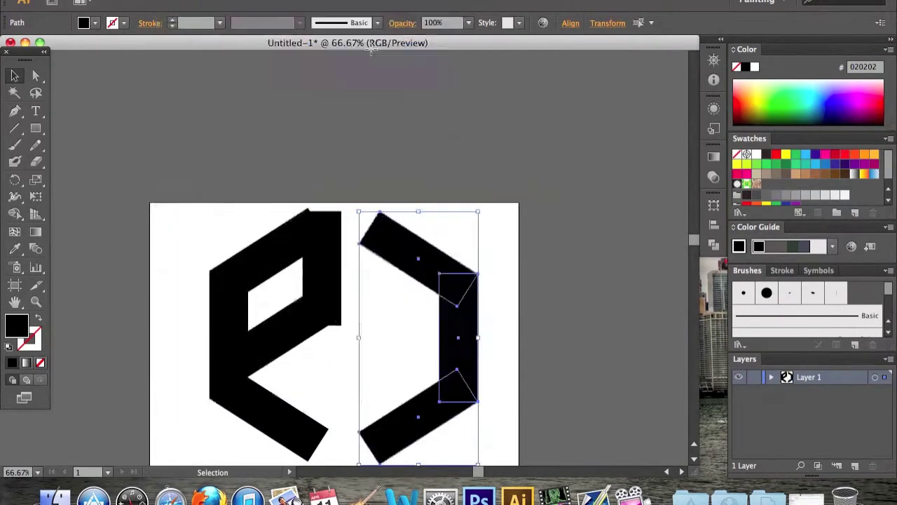
# Step: Slide the bracket piece against the 'e' and move corner anchors to align the bar ends
pyautogui.moveTo(421, 222)
pyautogui.mouseDown()
pyautogui.moveTo(419, 207)
pyautogui.moveTo(405, 209)
pyautogui.mouseUp()
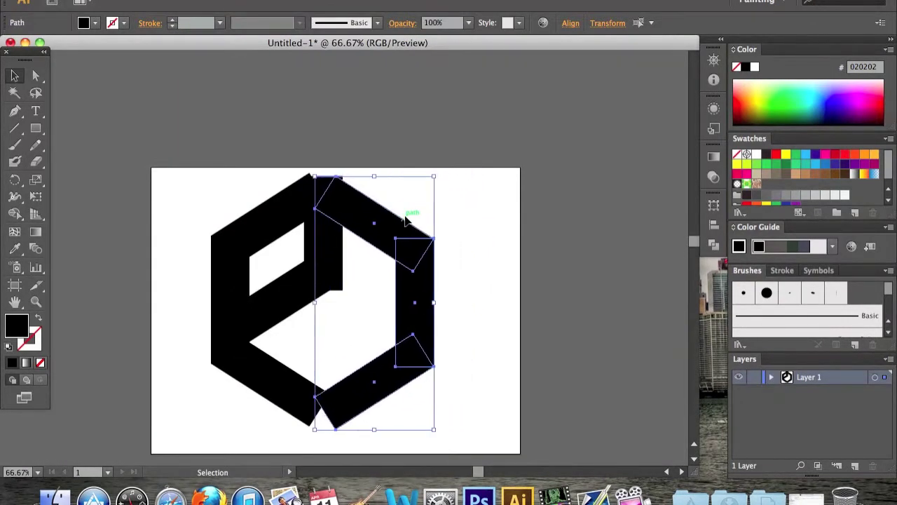
pyautogui.moveTo(246, 430); pyautogui.dragTo(271, 353)
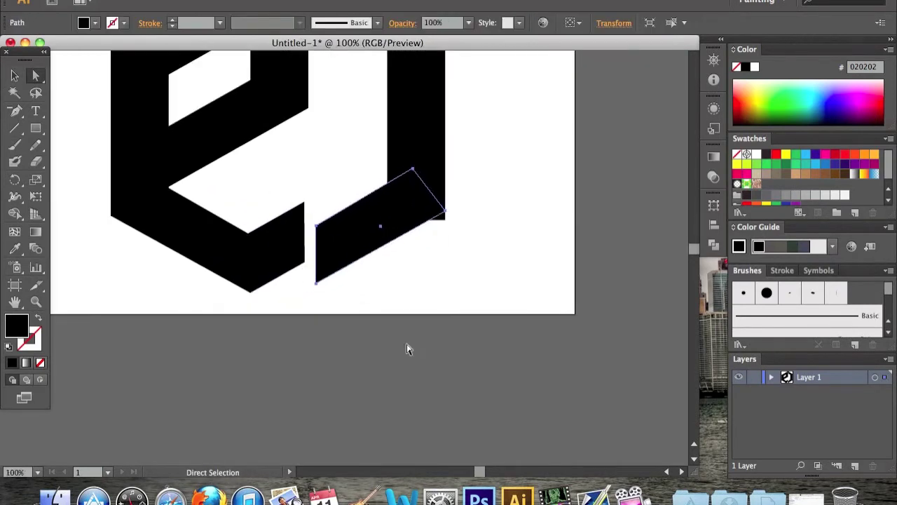
pyautogui.click(418, 221)
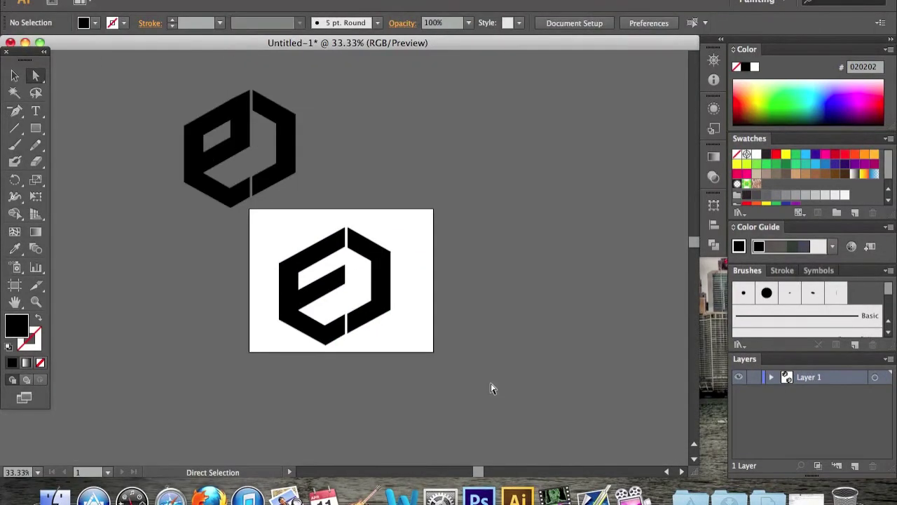
# Step: Compare the logo variations and select the wider flat-topped hexagon on the artboard
pyautogui.press('super+plus')
pyautogui.press('super+minus')
pyautogui.press('v')
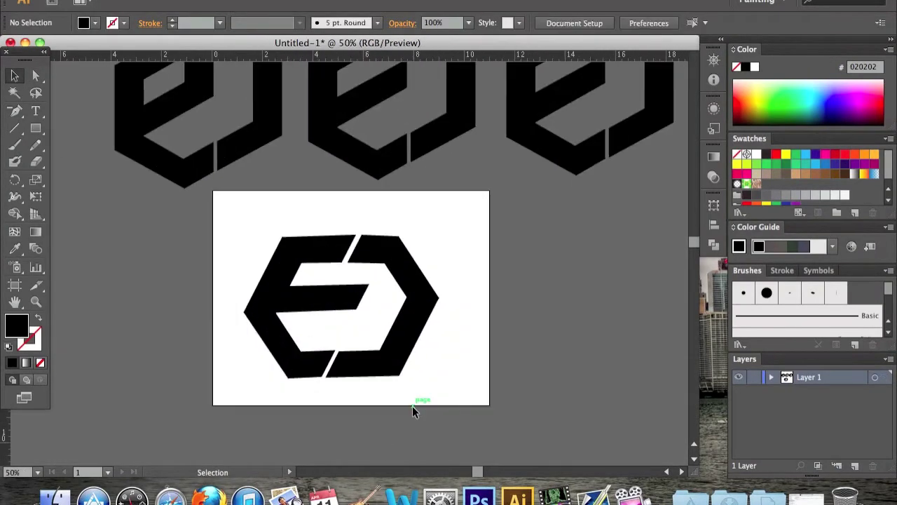
pyautogui.moveTo(414, 407); pyautogui.dragTo(389, 368)
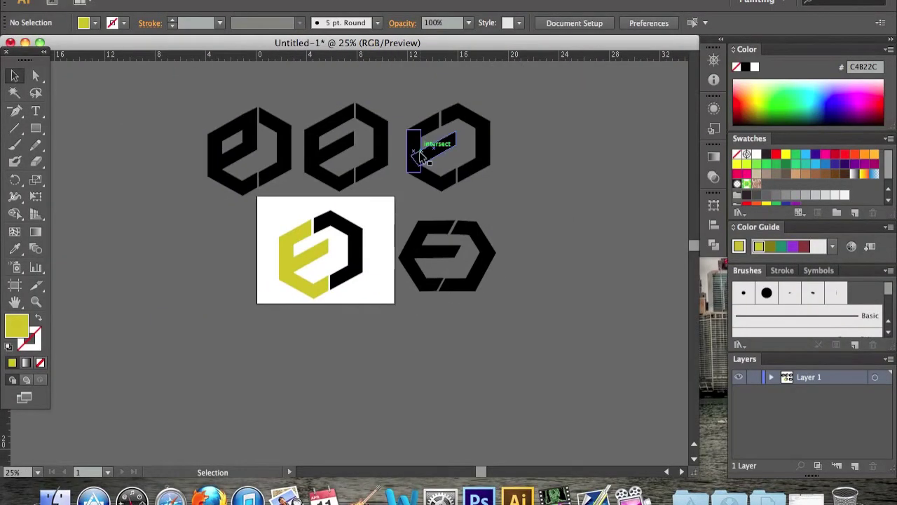
# Step: Unite the yellow 'e' pieces into one shape with Pathfinder
pyautogui.moveTo(419, 156); pyautogui.dragTo(418, 193)
pyautogui.hotkey('ctrl', '=')
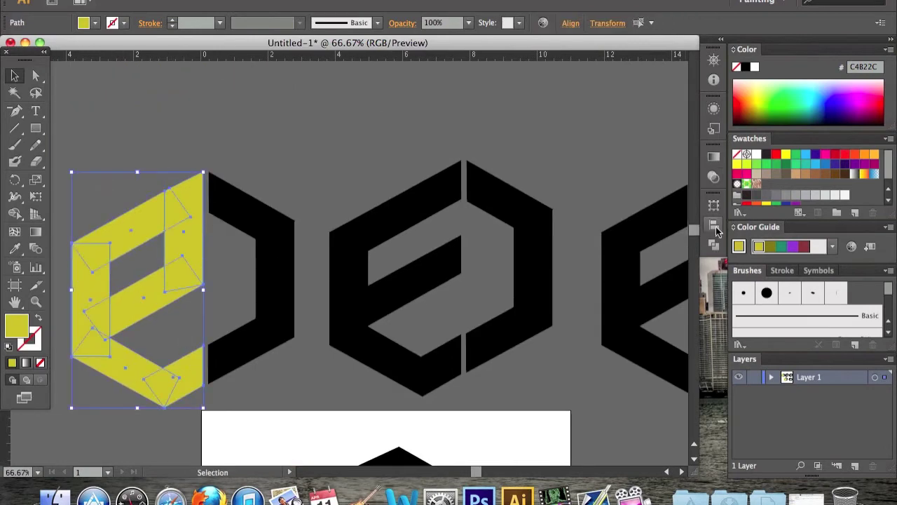
pyautogui.click(714, 226)
pyautogui.click(35, 233)
# Step: Fill the 'e' shape with a linear gradient angled at -150°
pyautogui.click(709, 154)
pyautogui.click(545, 168)
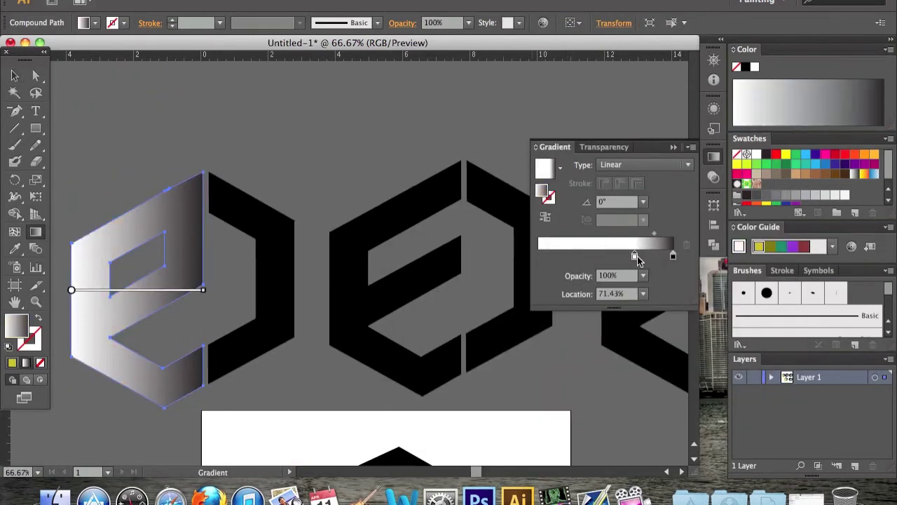
pyautogui.click(545, 216)
pyautogui.click(14, 77)
pyautogui.click(643, 202)
pyautogui.click(659, 453)
pyautogui.click(351, 159)
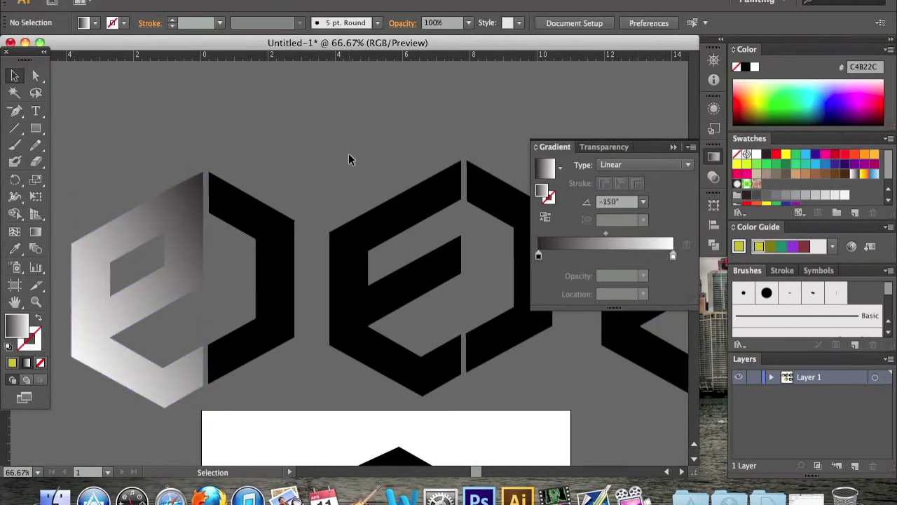
pyautogui.click(88, 294)
# Step: Set the gradient's right stop to yellow and its left stop to orange
pyautogui.doubleClick(673, 255)
pyautogui.click(490, 330)
pyautogui.click(625, 295)
pyautogui.click(490, 306)
pyautogui.moveTo(608, 329)
pyautogui.mouseDown()
pyautogui.moveTo(626, 335)
pyautogui.moveTo(596, 337)
pyautogui.mouseUp()
pyautogui.doubleClick(539, 255)
pyautogui.click(491, 330)
pyautogui.click(580, 251)
pyautogui.click(491, 305)
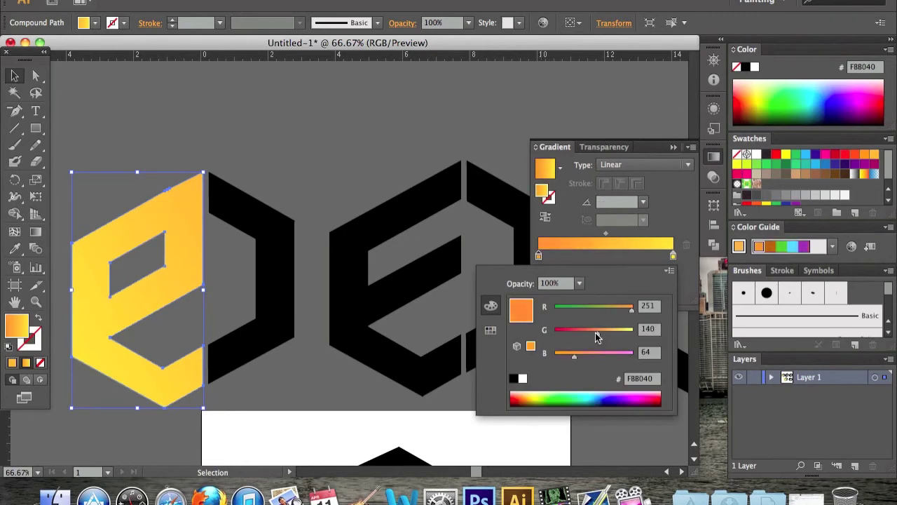
pyautogui.click(133, 112)
# Step: Undo the accidental white fill and check the whole gradient logo
pyautogui.press('super+minus')
pyautogui.press('super+minus')
pyautogui.press('super+plus')
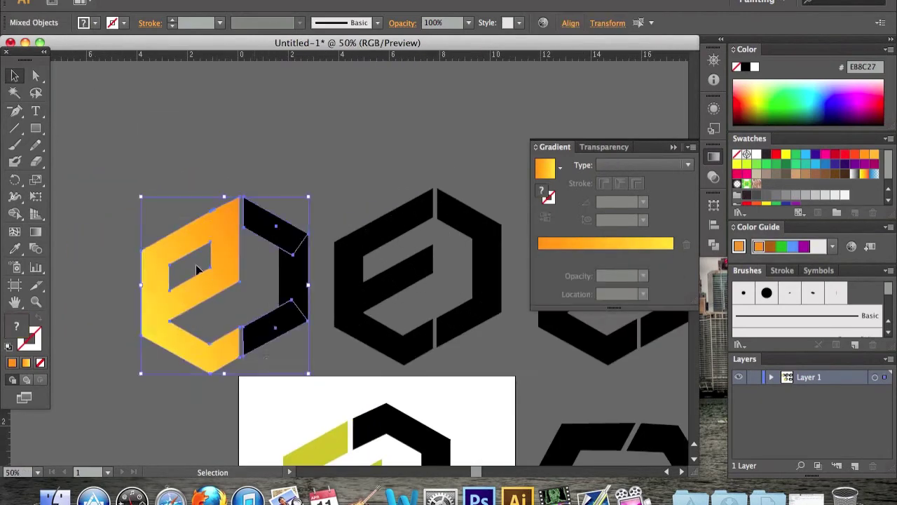
pyautogui.press('d')
pyautogui.press('super+z')
pyautogui.press('super+minus')
pyautogui.press('super+minus')
pyautogui.press('super+minus')
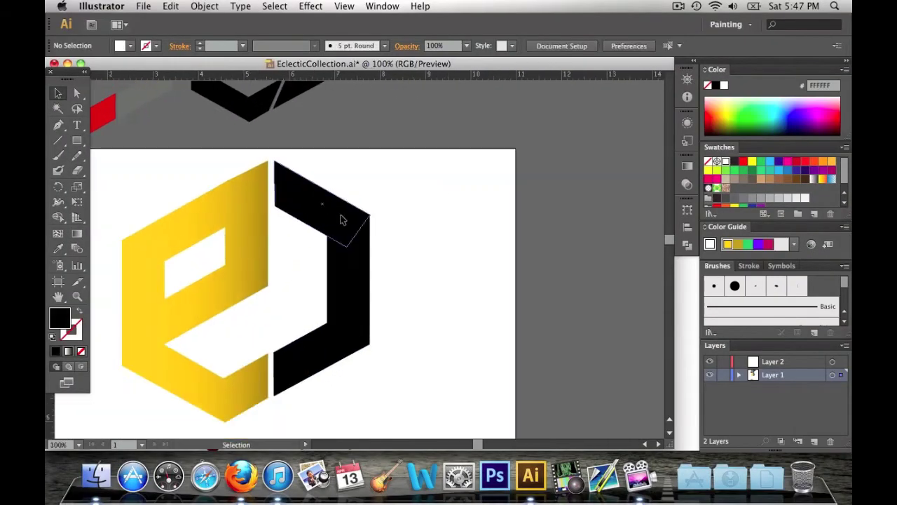
# Step: Raise the logo, place the Eclectic text beneath it, and set it in Ambrosia Demo
pyautogui.moveTo(288, 227); pyautogui.dragTo(287, 202)
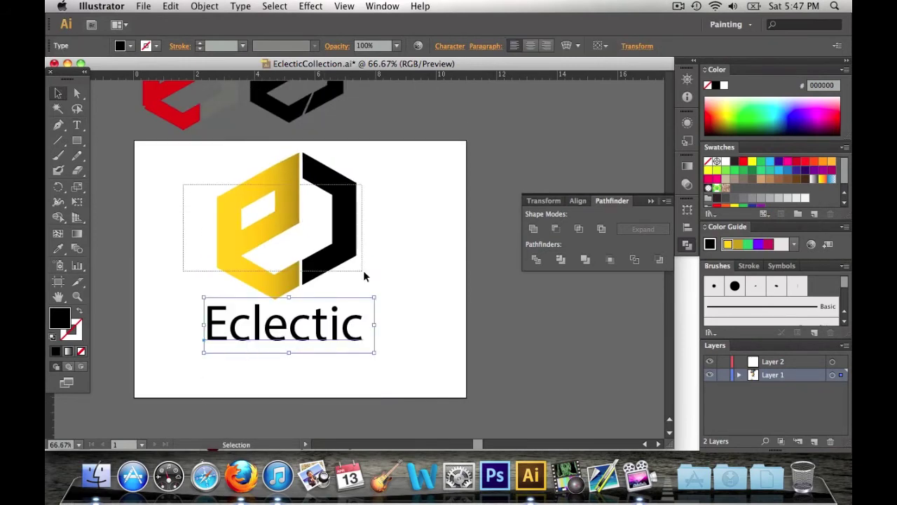
pyautogui.moveTo(295, 352); pyautogui.dragTo(301, 344)
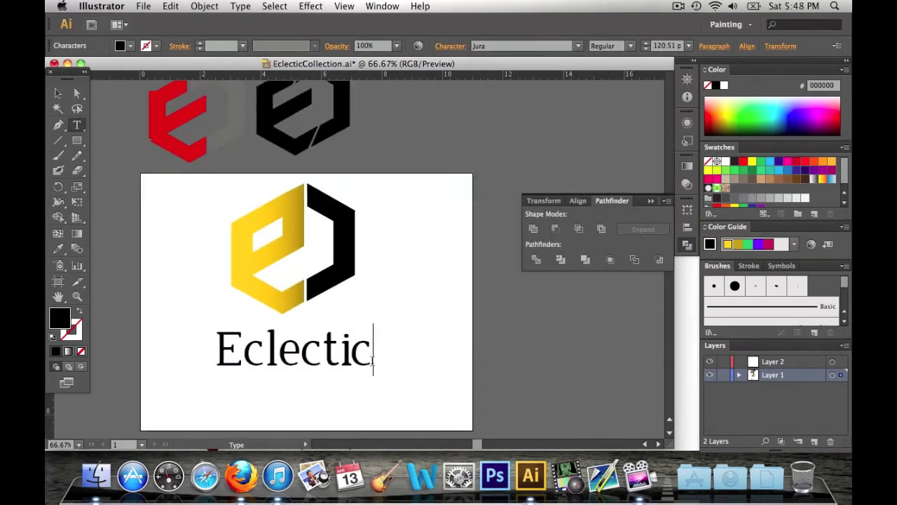
pyautogui.press('super+a')
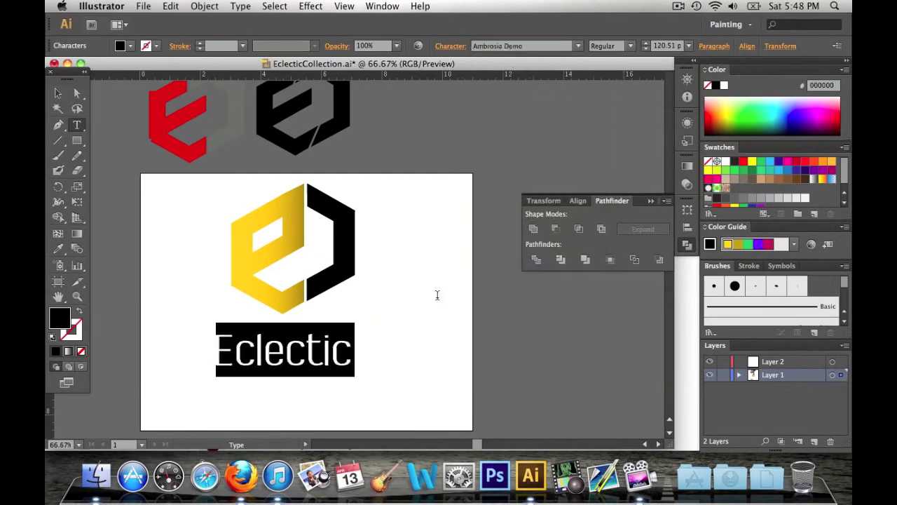
pyautogui.press('Escape')
pyautogui.click(244, 384)
pyautogui.scroll(-3, 286, 404)
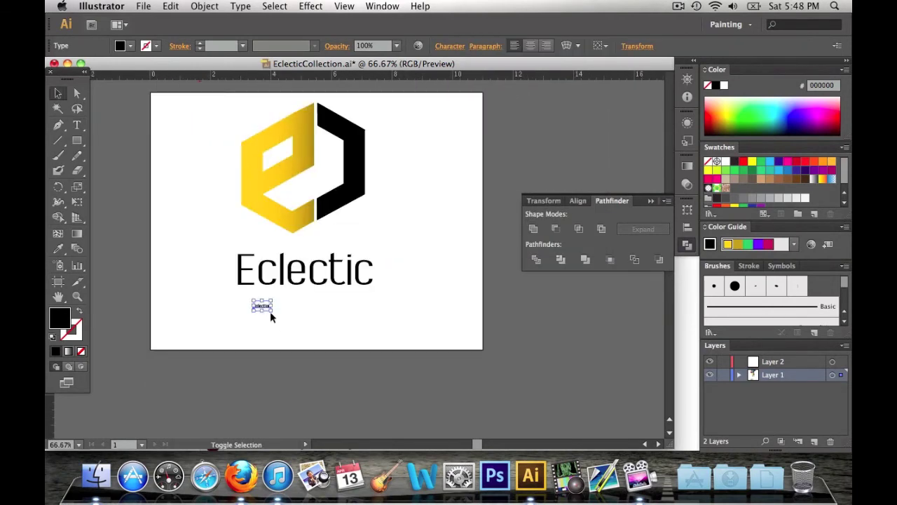
# Step: Widen COLLECTION's letter spacing, scale it under Eclectic, and set Inc in Jura
pyautogui.click(450, 45)
pyautogui.moveTo(539, 349); pyautogui.dragTo(485, 330)
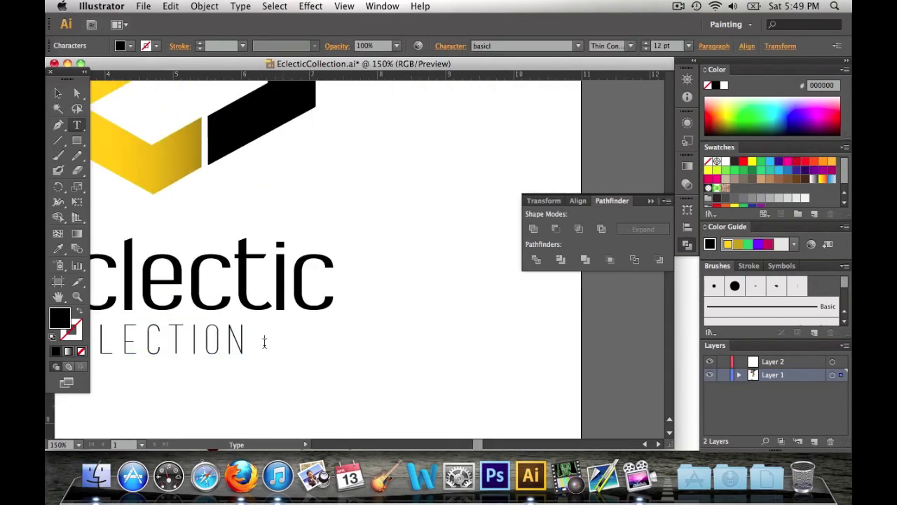
pyautogui.click(578, 45)
pyautogui.scroll(-10, 538, 128)
pyautogui.click(519, 211)
# Step: Make Inc italic in a different font and move it onto the COLLECTION baseline
pyautogui.click(630, 46)
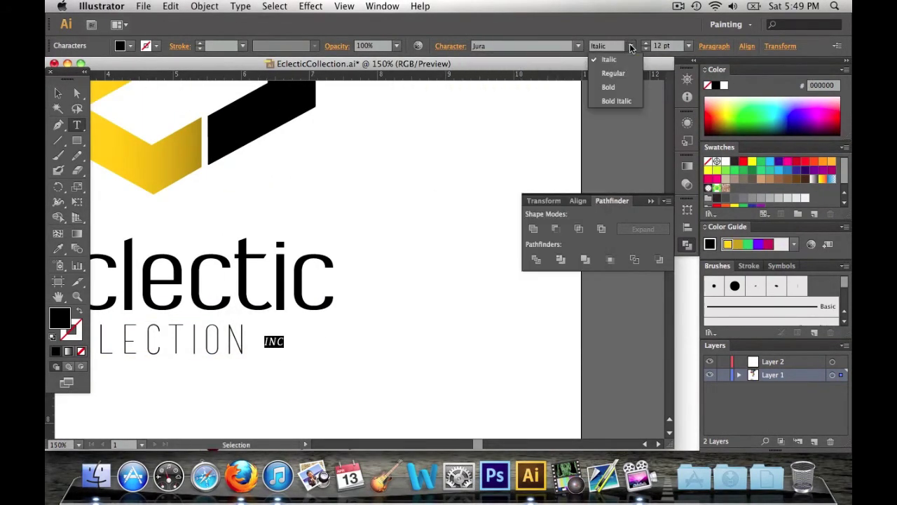
pyautogui.click(607, 59)
pyautogui.click(578, 46)
pyautogui.scroll(2, 536, 207)
pyautogui.click(536, 232)
pyautogui.press('Escape')
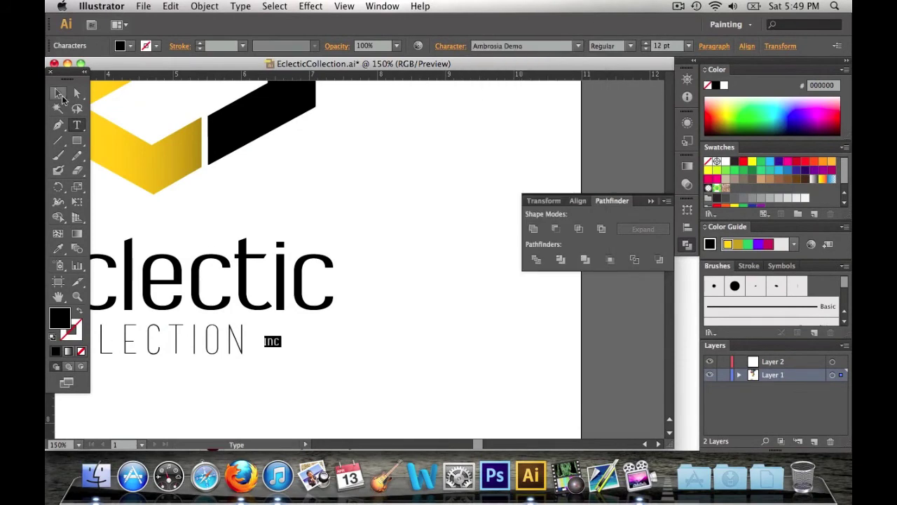
pyautogui.moveTo(339, 344); pyautogui.dragTo(339, 345)
pyautogui.hscroll(-3, 234, 344)
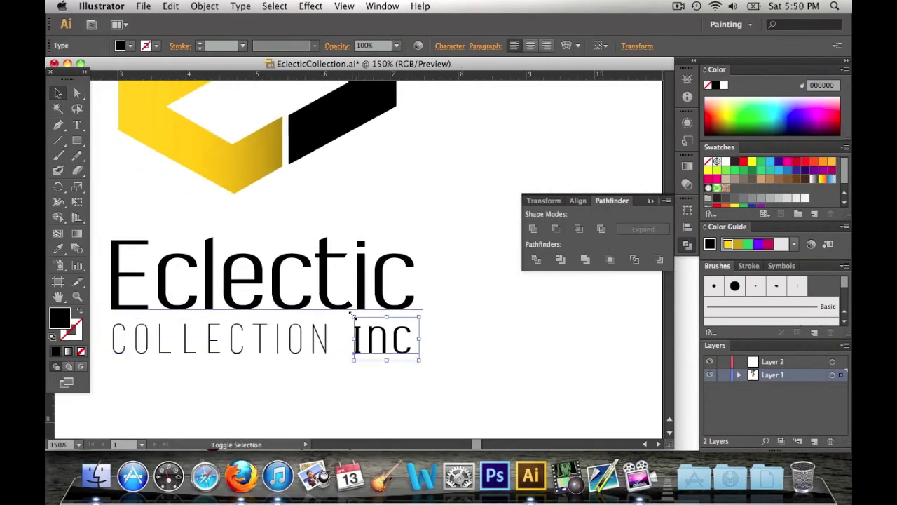
# Step: Colour the COLLECTION text with the logo's yellow, FFCA16
pyautogui.press('super+1')
pyautogui.press('i')
pyautogui.click(264, 224)
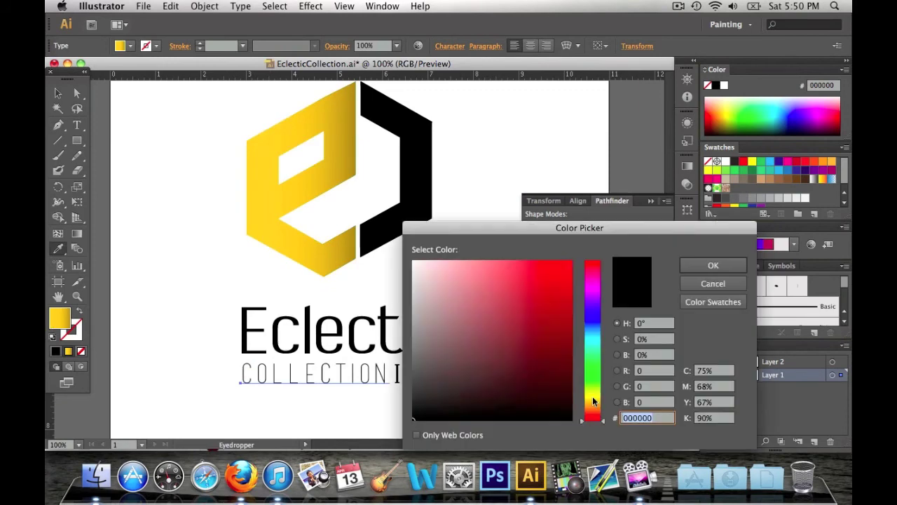
pyautogui.press('Return')
pyautogui.doubleClick(61, 319)
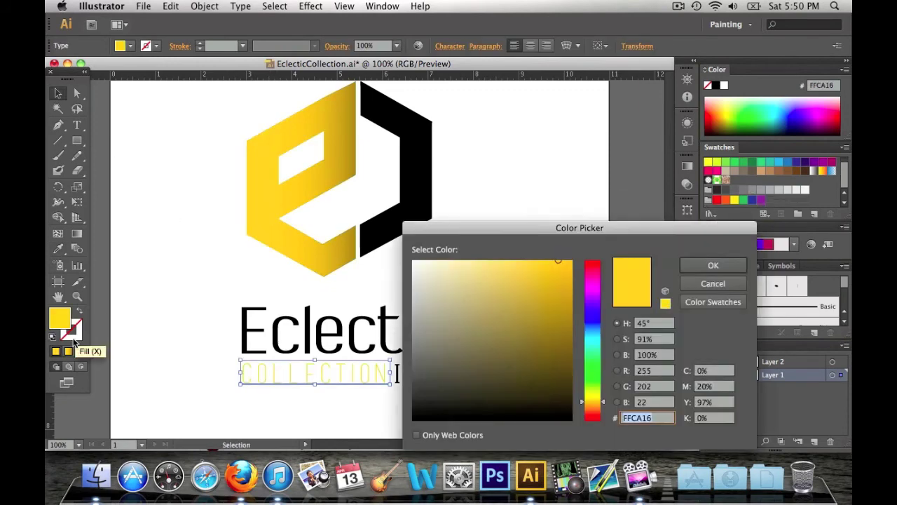
pyautogui.press('Escape')
# Step: Delete the extra logo variants above the artboard and select all remaining artwork
pyautogui.press('super+0')
pyautogui.press('super+minus')
pyautogui.moveTo(153, 145); pyautogui.dragTo(456, 270)
pyautogui.press('Delete')
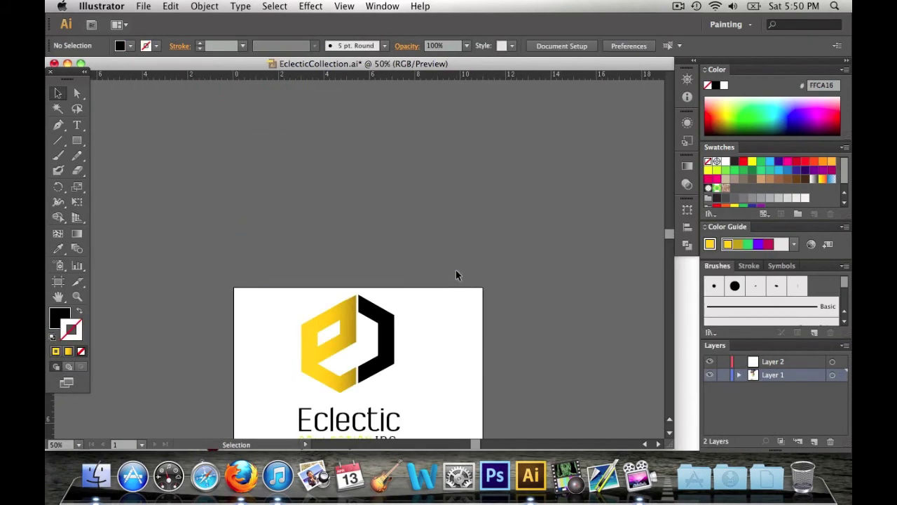
pyautogui.press('v')
pyautogui.press('super+a')
pyautogui.press('super+0')
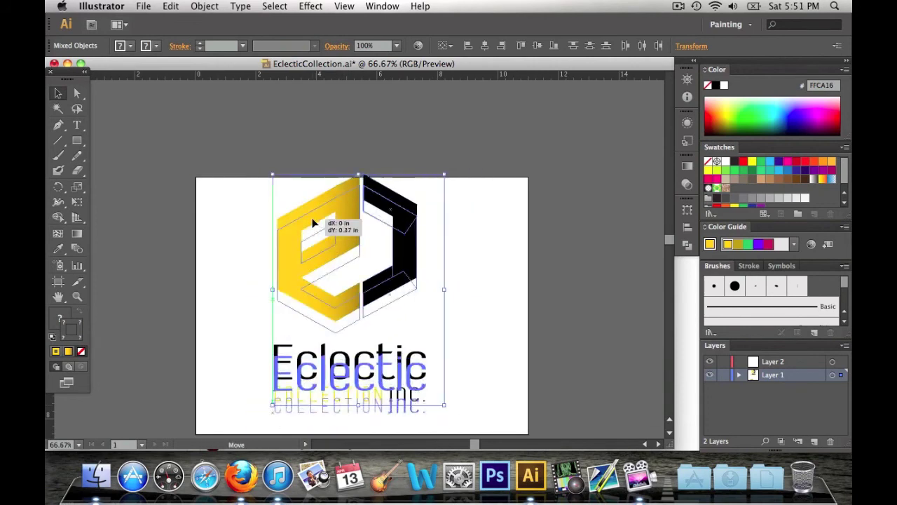
# Step: Move the logo and Eclectic COLLECTION Inc text together to the artboard centre, then deselect
pyautogui.moveTo(447, 343); pyautogui.dragTo(459, 341)
pyautogui.click(574, 352)
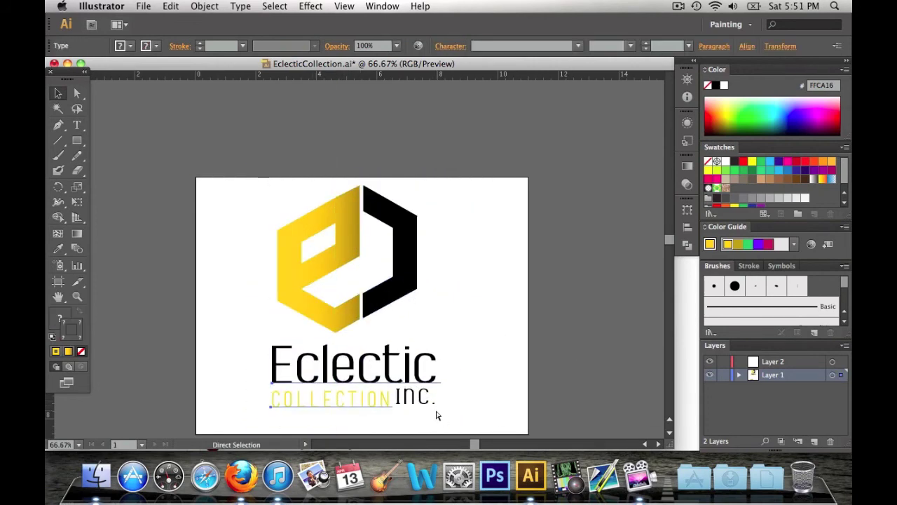